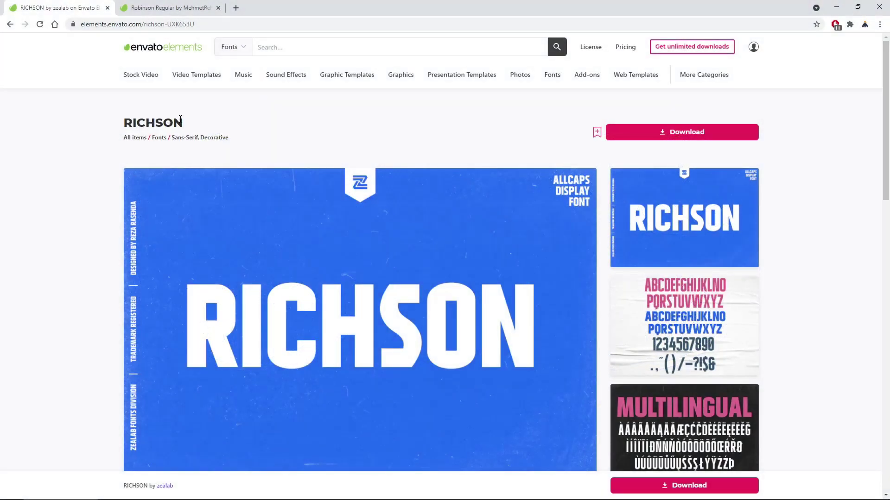
Step: View the Robinson Regular font page in Envato Elements, then go to the unlimited-downloads pricing page
{"action": "left_click", "coordinate": [174, 8]}
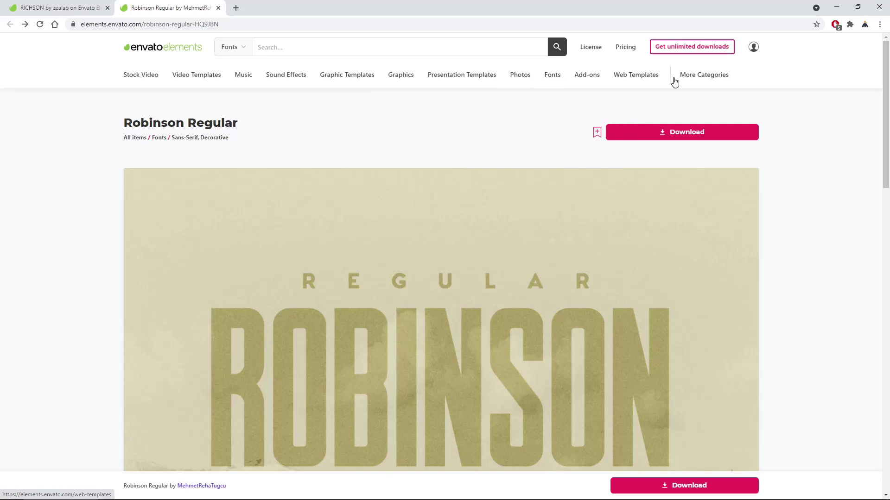
{"action": "mouse_move", "coordinate": [686, 81]}
{"action": "left_click", "coordinate": [682, 51]}
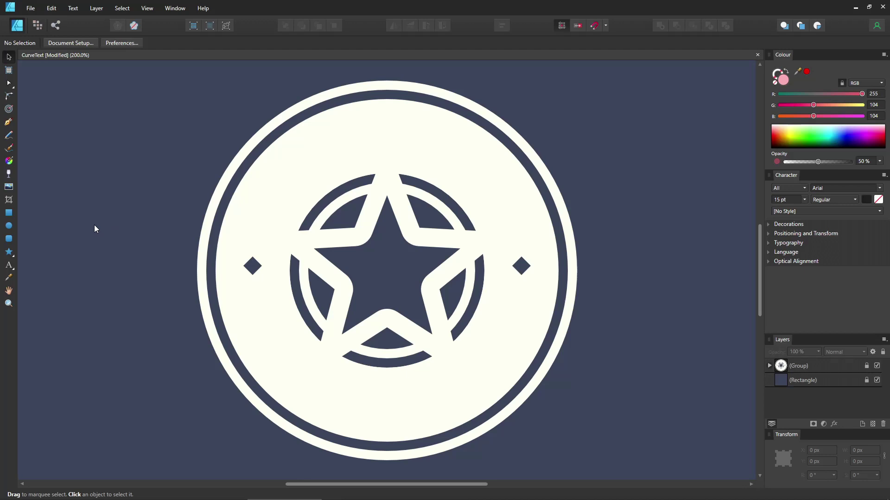
Step: Draw a 250 px circle over the star and centre it horizontally and vertically on the badge
{"action": "left_click", "coordinate": [9, 226]}
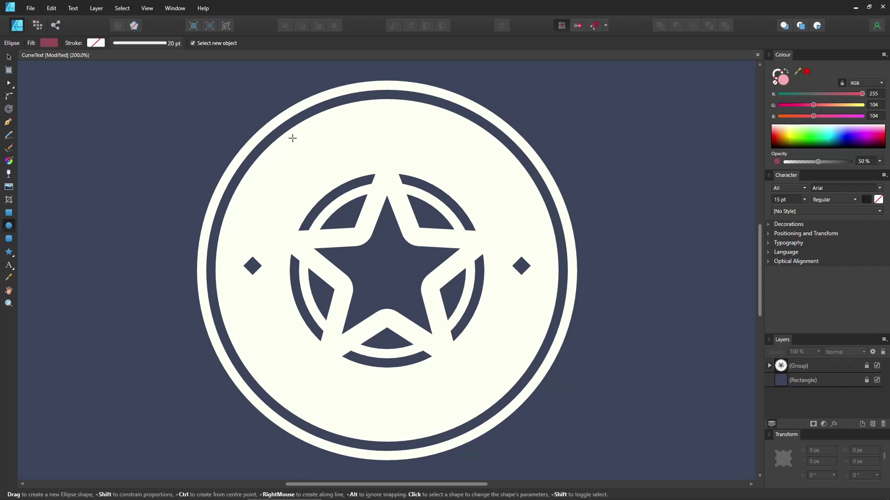
{"action": "mouse_move", "coordinate": [290, 136]}
{"action": "left_mouse_down"}
{"action": "mouse_move", "coordinate": [438, 263]}
{"action": "mouse_move", "coordinate": [451, 304]}
{"action": "mouse_move", "coordinate": [483, 322]}
{"action": "mouse_move", "coordinate": [521, 366]}
{"action": "left_mouse_up"}
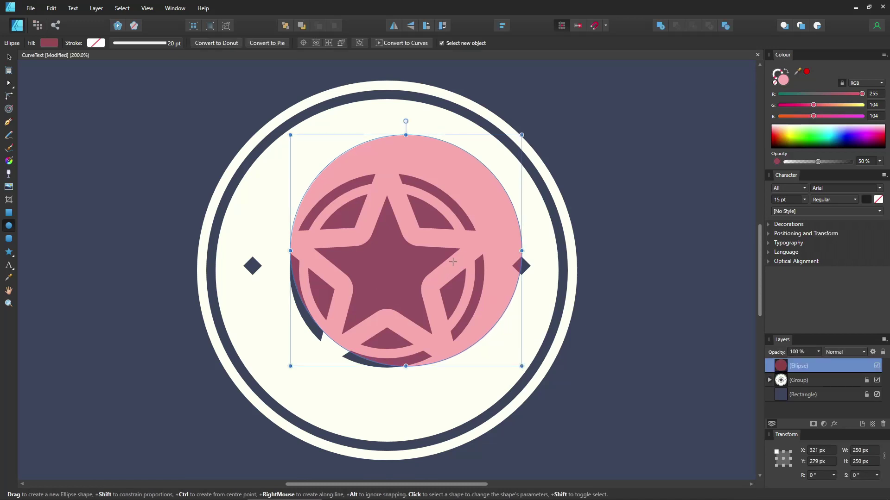
{"action": "left_click", "coordinate": [502, 26]}
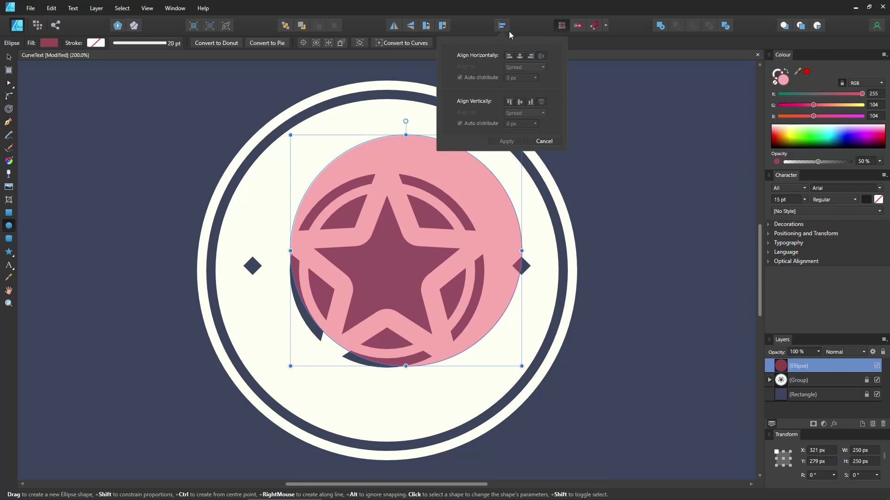
{"action": "left_click", "coordinate": [520, 57]}
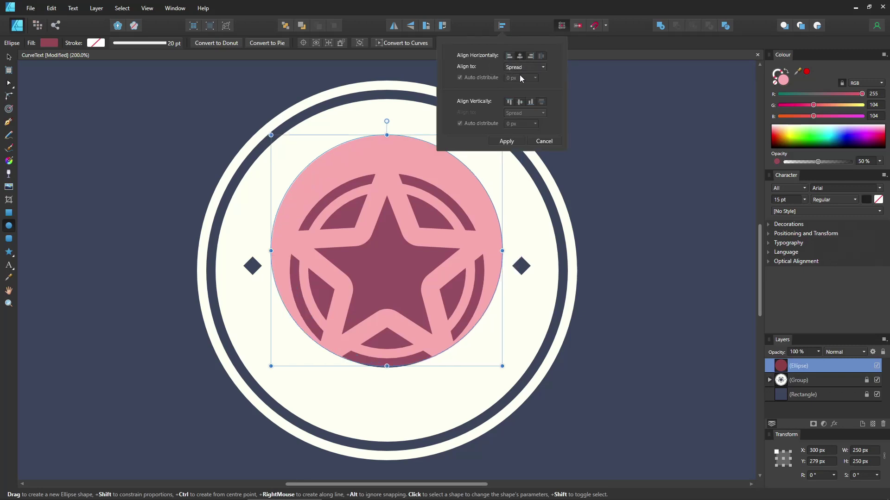
{"action": "left_click", "coordinate": [520, 102]}
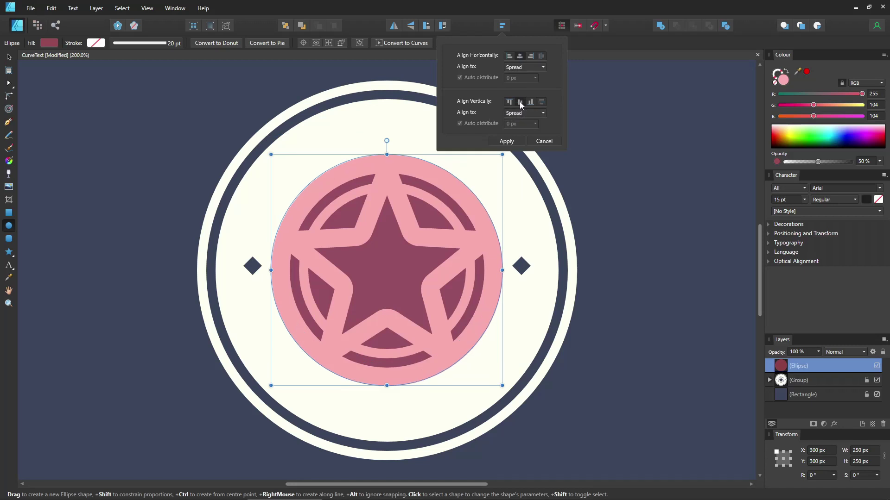
{"action": "key", "text": "v"}
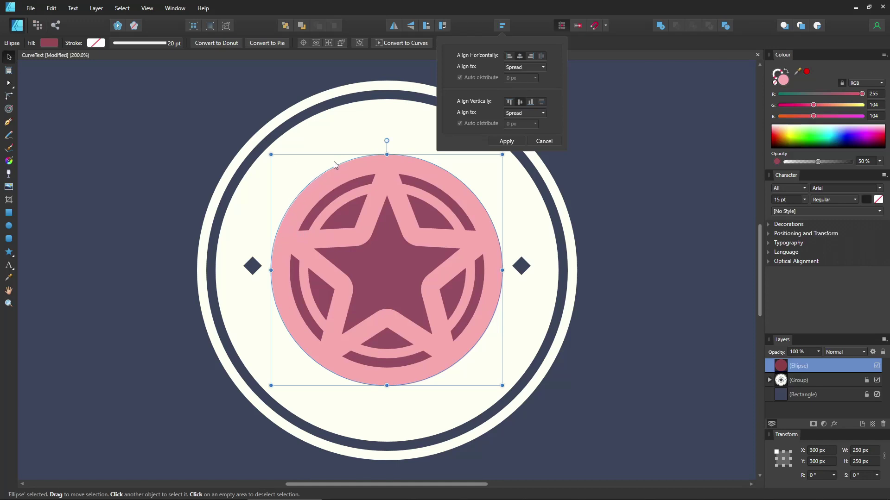
Step: Turn the circle's upper-left edge into a text path and type 'SUPERIOR QUALITY' along it
{"action": "left_click", "coordinate": [9, 266]}
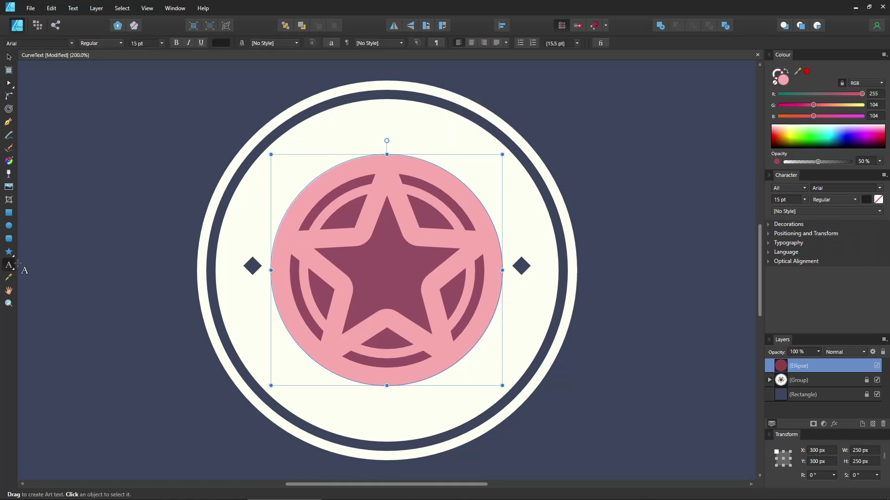
{"action": "left_click", "coordinate": [299, 188]}
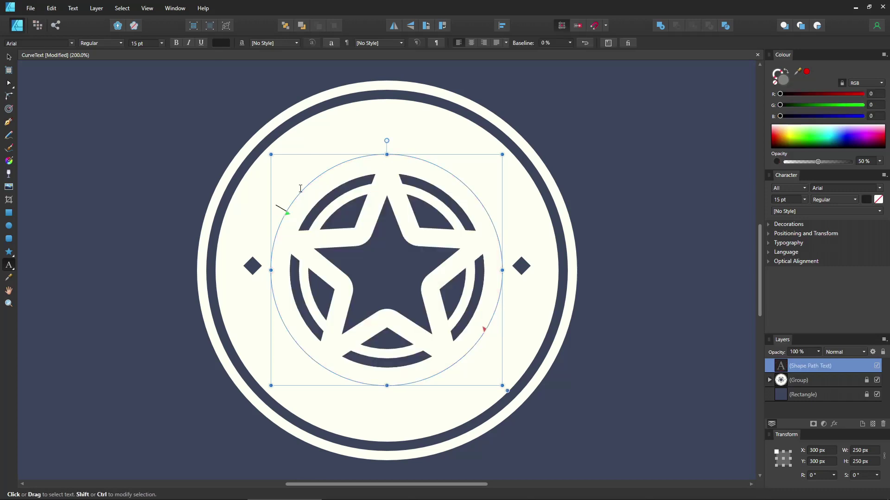
{"action": "type", "text": "SUPE"}
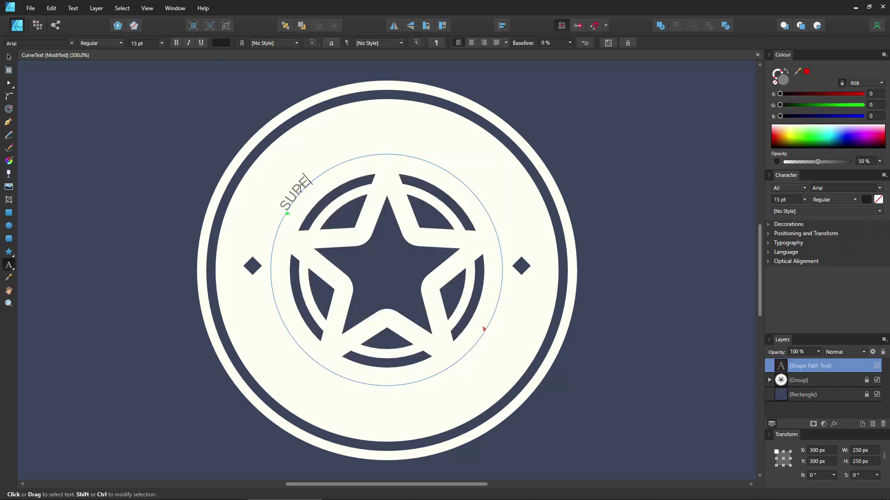
{"action": "type", "text": "RIOR QUALITY"}
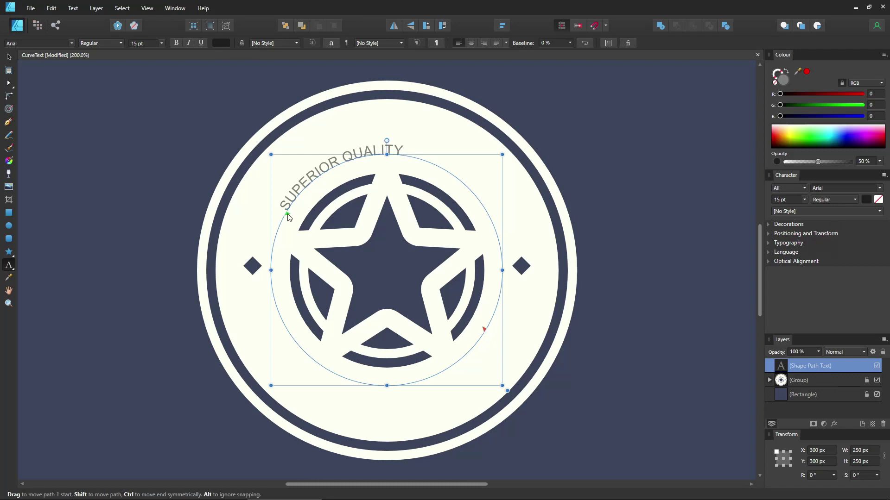
Step: Move the text path's start down to the circle's left side and its end up to the right side
{"action": "left_click_drag", "start_coordinate": [290, 218], "coordinate": [273, 271]}
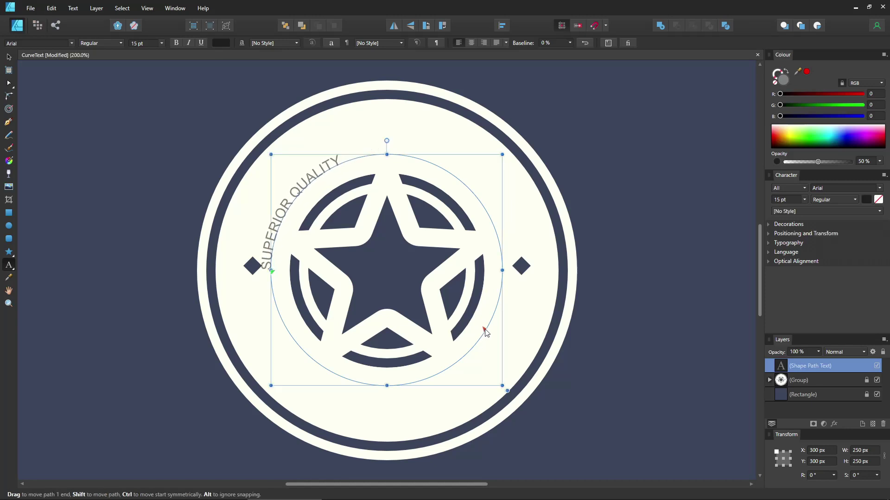
{"action": "left_click_drag", "start_coordinate": [486, 332], "coordinate": [505, 275]}
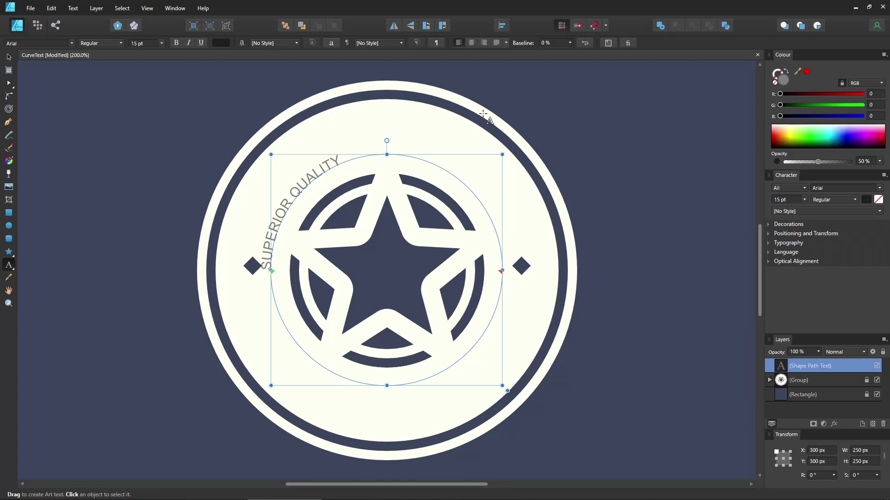
Step: Centre 'SUPERIOR QUALITY' along its path, trying Reverse Text Path and reverting so it reads upright
{"action": "left_click", "coordinate": [471, 42]}
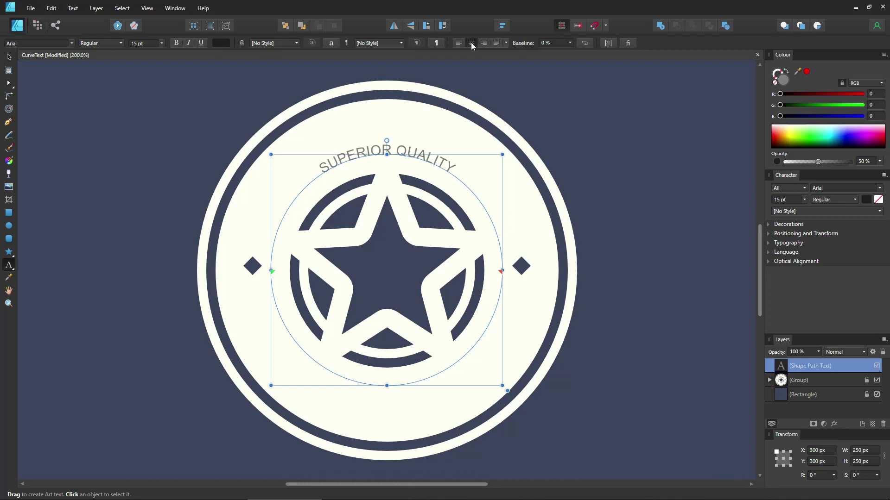
{"action": "left_click", "coordinate": [588, 41]}
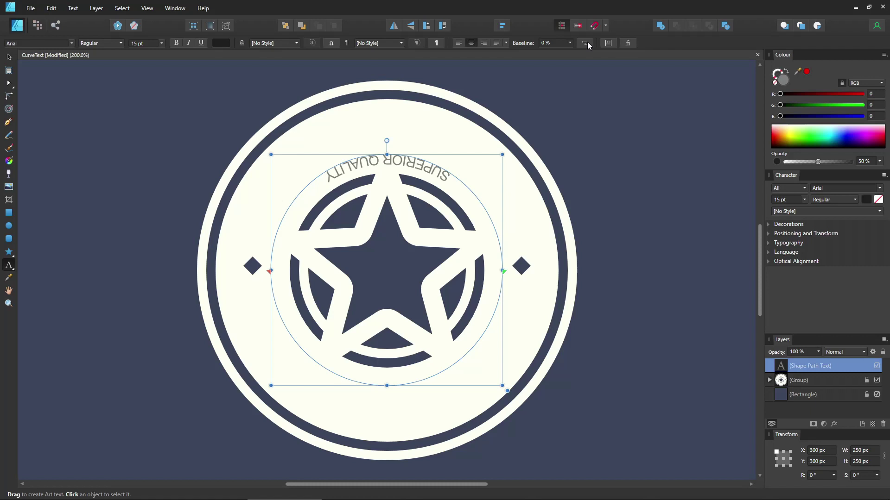
{"action": "left_click", "coordinate": [587, 42]}
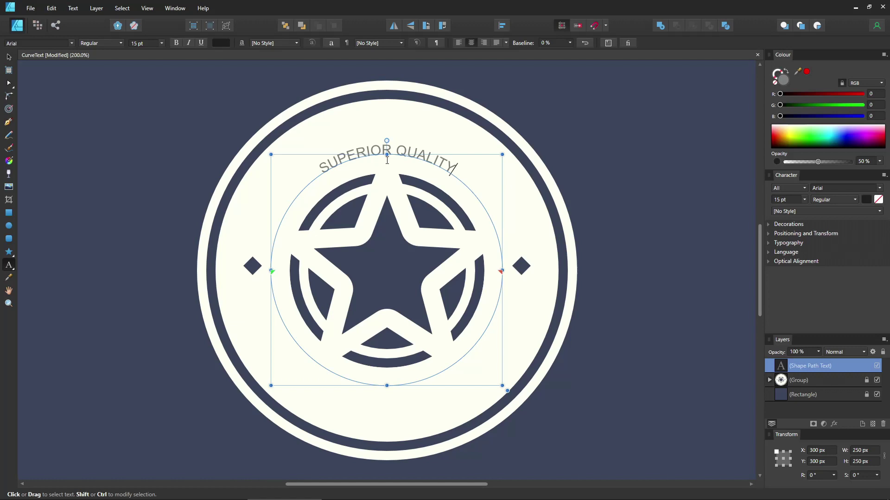
Step: Select the whole 'SUPERIOR QUALITY' line and change its font from Arial to RICHSON
{"action": "double_click", "coordinate": [416, 151]}
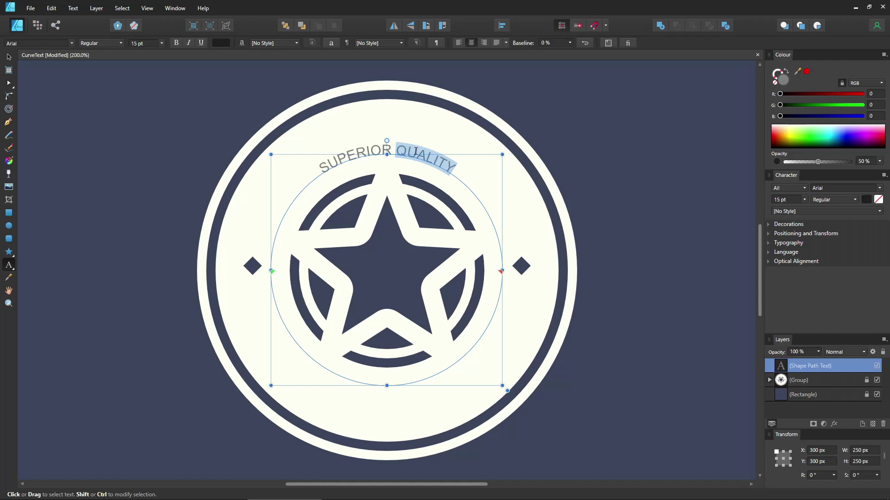
{"action": "triple_click", "coordinate": [416, 151]}
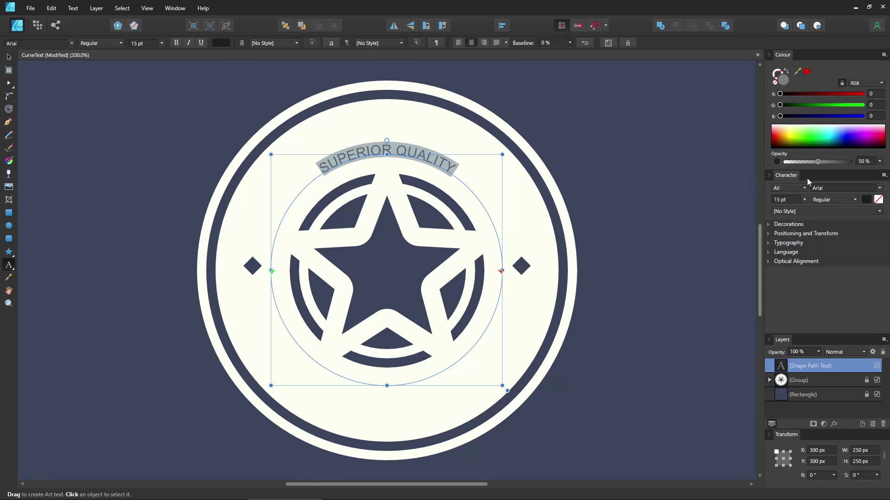
{"action": "left_click", "coordinate": [147, 8]}
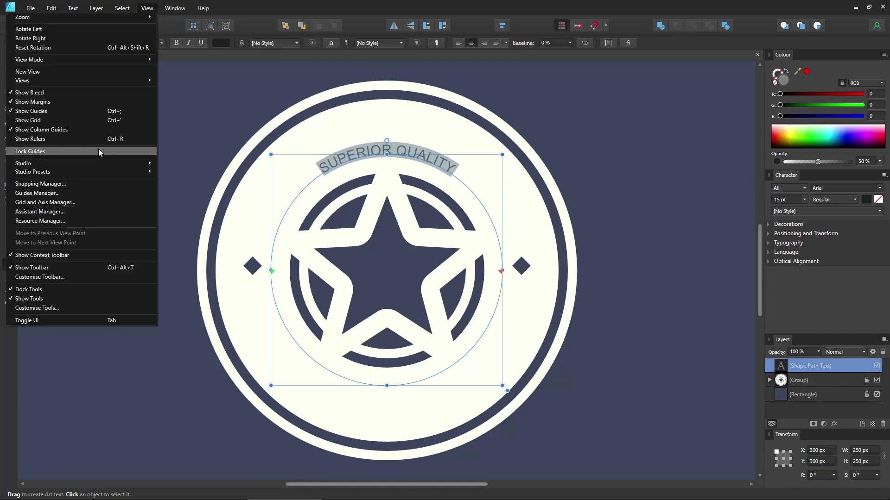
{"action": "mouse_move", "coordinate": [94, 162]}
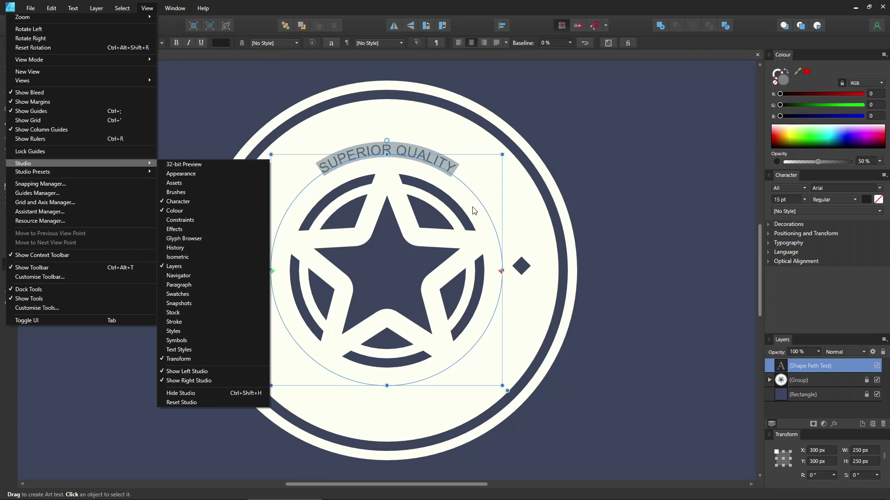
{"action": "left_click", "coordinate": [821, 188]}
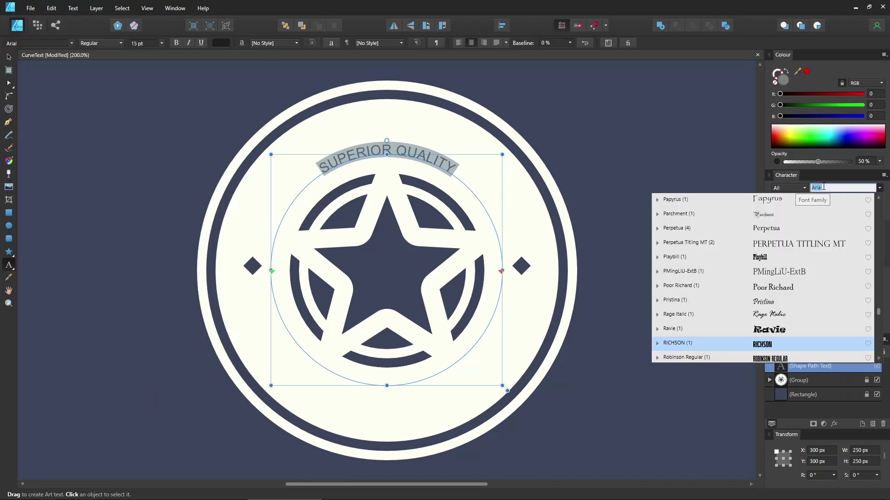
{"action": "type", "text": "rich"}
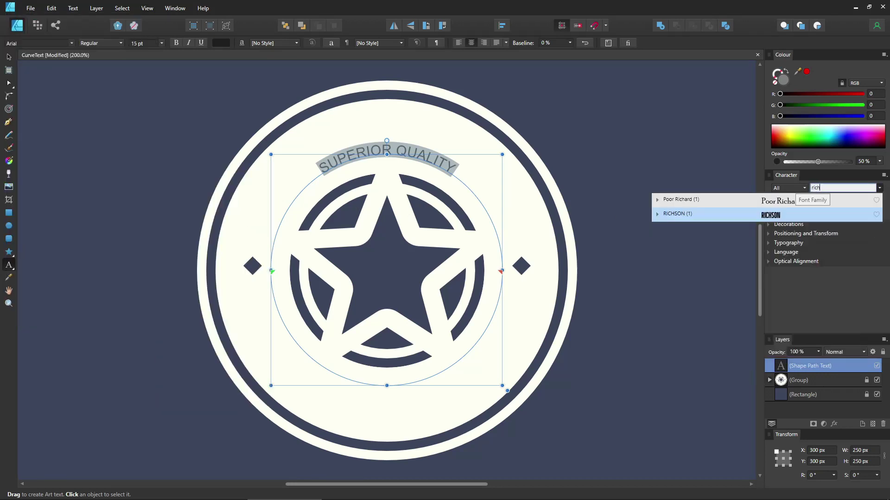
{"action": "left_click", "coordinate": [768, 214]}
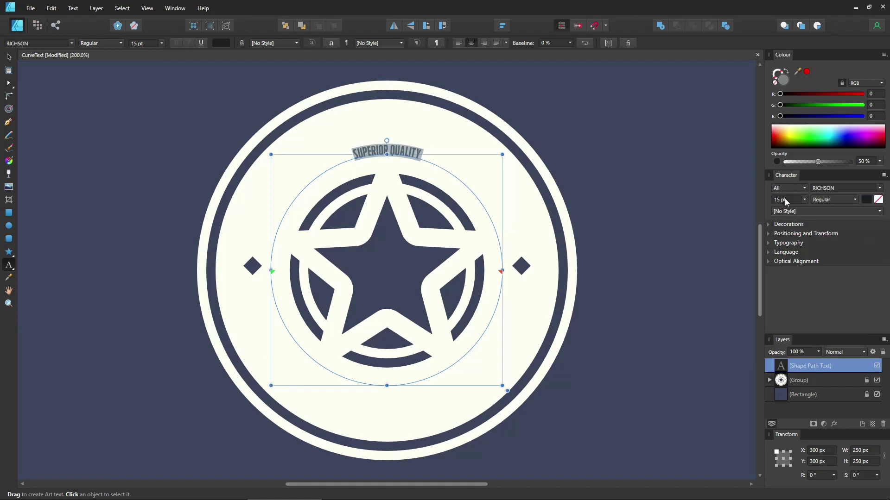
Step: Make 'SUPERIOR QUALITY' 55 pt and colour it dark blue, RGB 58/69/91
{"action": "type", "text": "55"}
{"action": "left_click", "coordinate": [870, 201]}
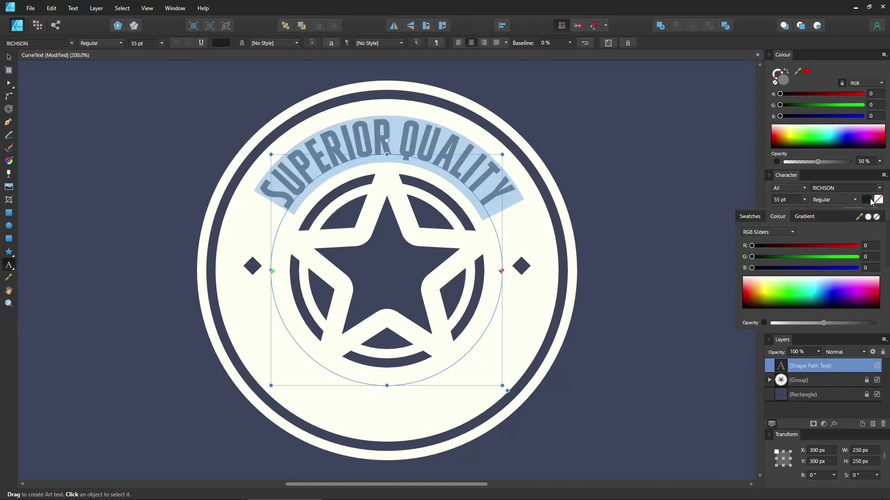
{"action": "left_click", "coordinate": [864, 246]}
{"action": "type", "text": "58"}
{"action": "key", "text": "Tab"}
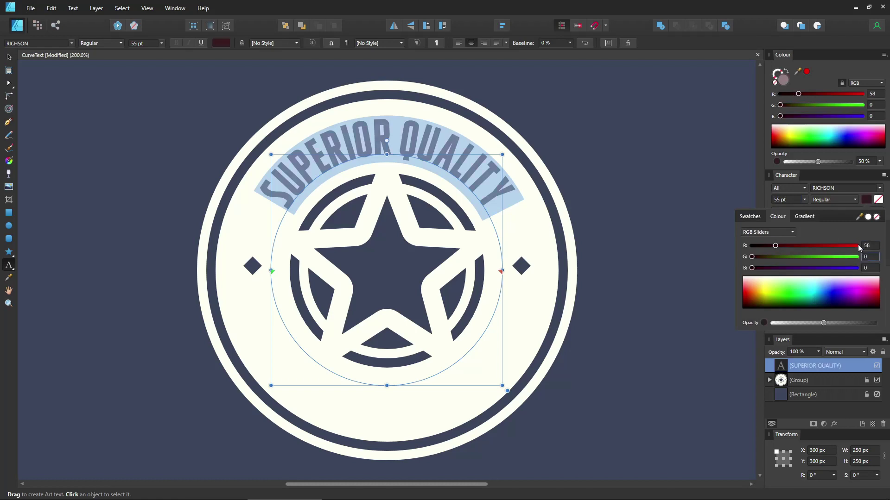
{"action": "type", "text": "69"}
{"action": "key", "text": "Tab"}
{"action": "type", "text": "9"}
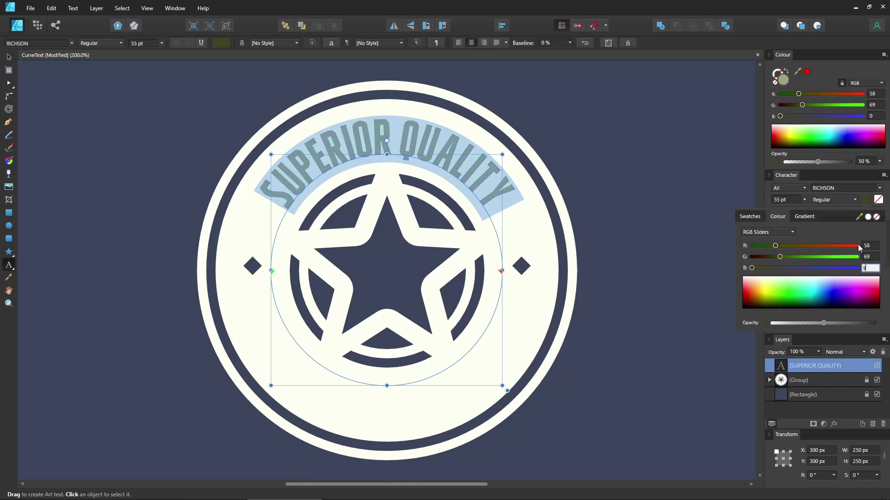
{"action": "type", "text": "1"}
{"action": "key", "text": "Return"}
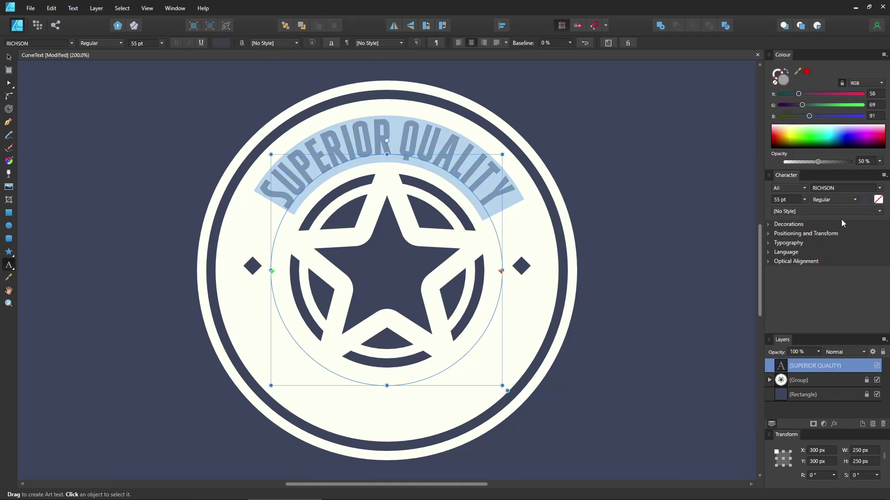
Step: Set the top text's tracking to 100 and its opacity to 100%
{"action": "left_click", "coordinate": [769, 235]}
{"action": "left_click", "coordinate": [788, 257]}
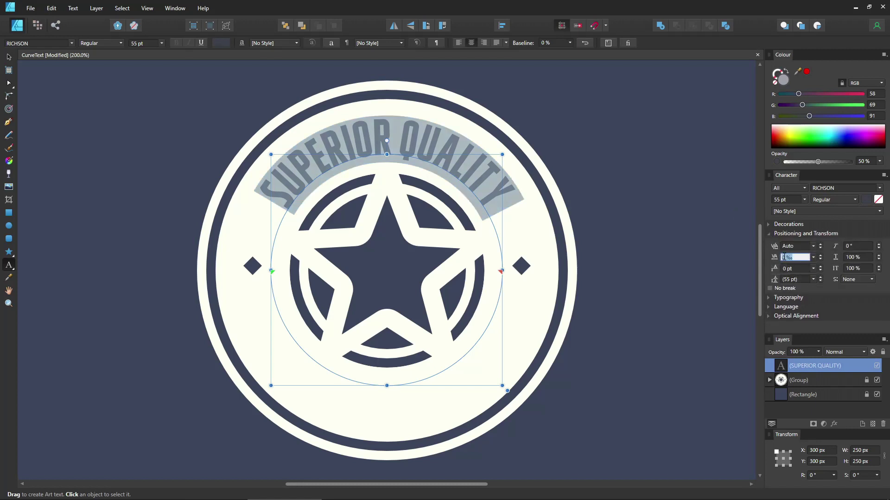
{"action": "key", "text": "Return"}
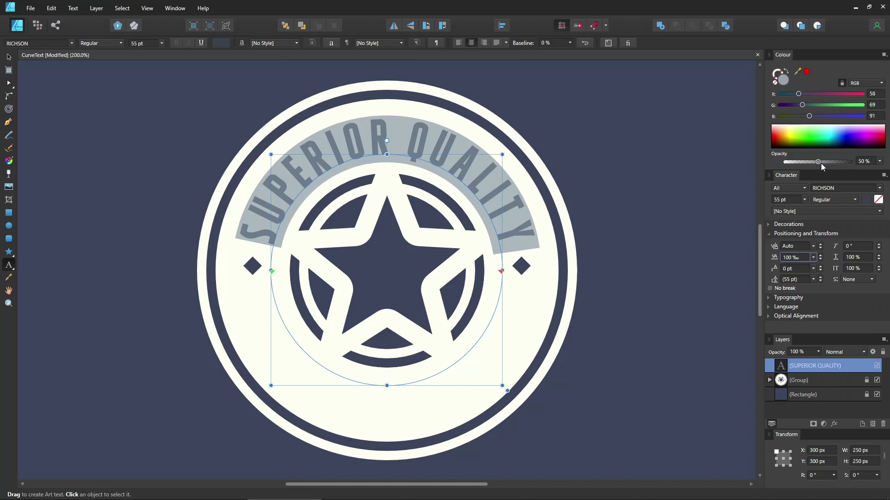
{"action": "left_click_drag", "start_coordinate": [819, 160], "coordinate": [852, 160]}
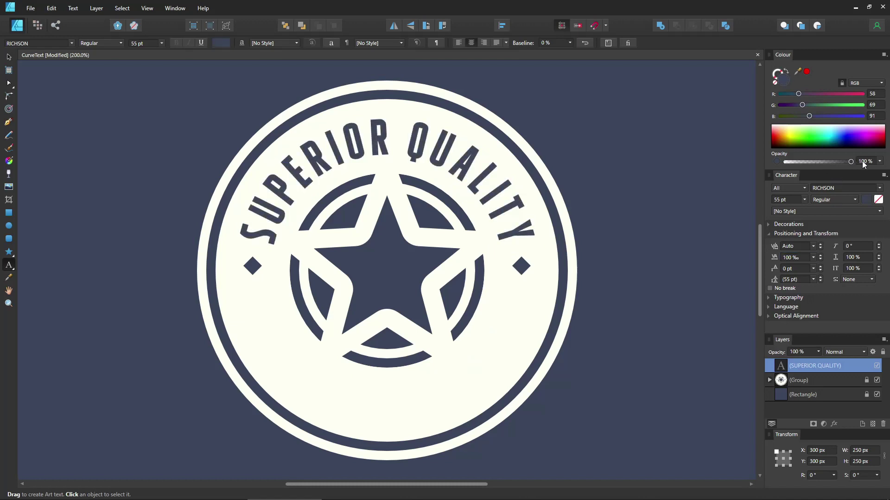
Step: Add 'MADE IN GERMANY' as new path text on the lower part of the circle
{"action": "left_click", "coordinate": [520, 239]}
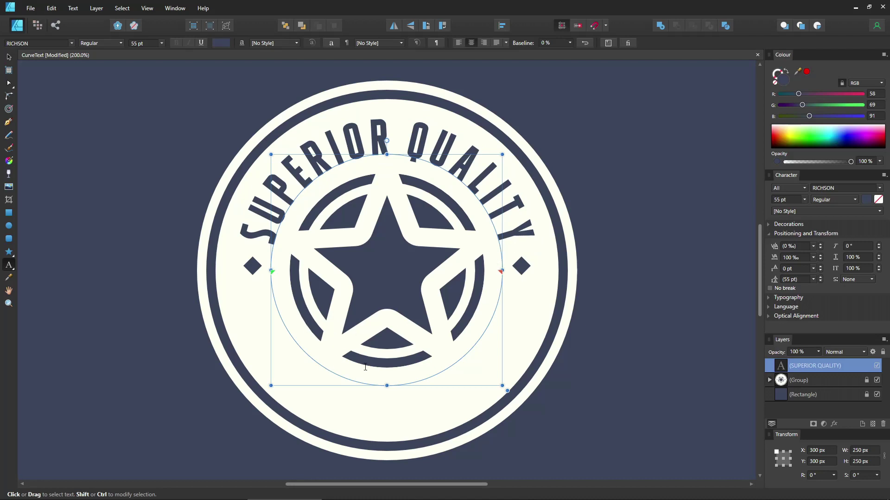
{"action": "left_click", "coordinate": [345, 348]}
{"action": "type", "text": "MADE IN"}
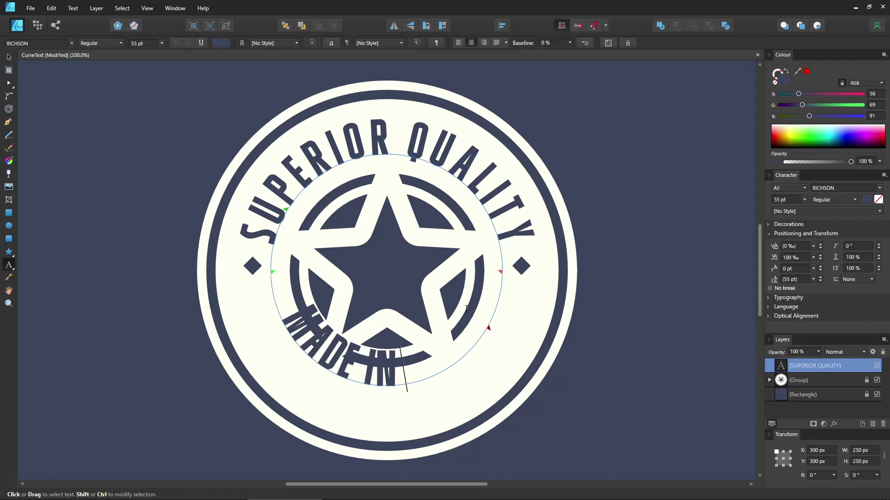
{"action": "type", "text": " GERMANY"}
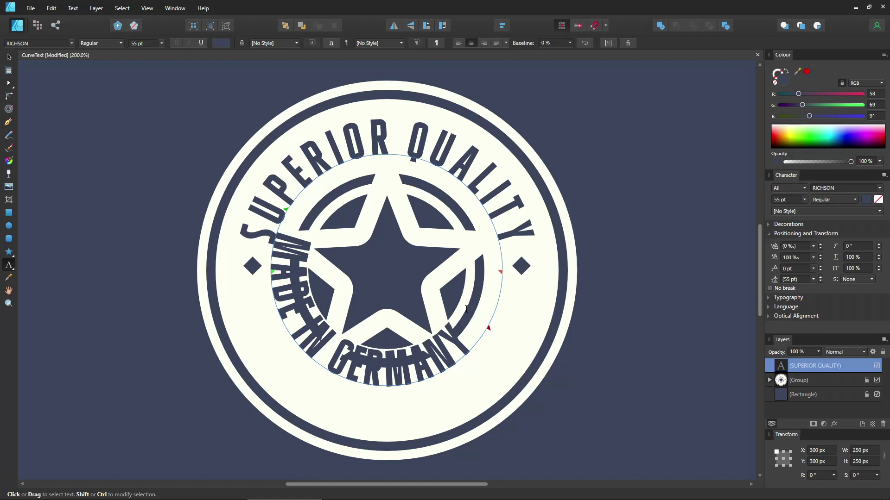
{"action": "key", "text": "Escape"}
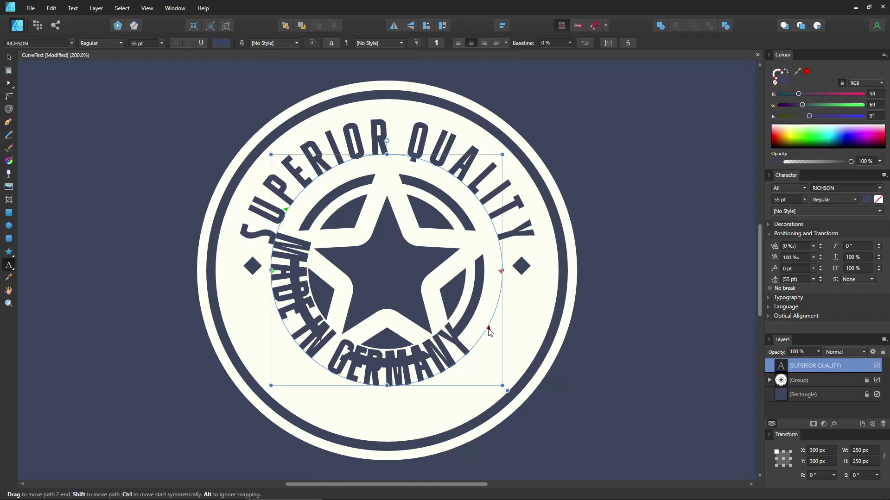
Step: Stretch the bottom text's path ends up both sides and raise its baseline shift to 70%
{"action": "left_click_drag", "start_coordinate": [489, 330], "coordinate": [509, 272]}
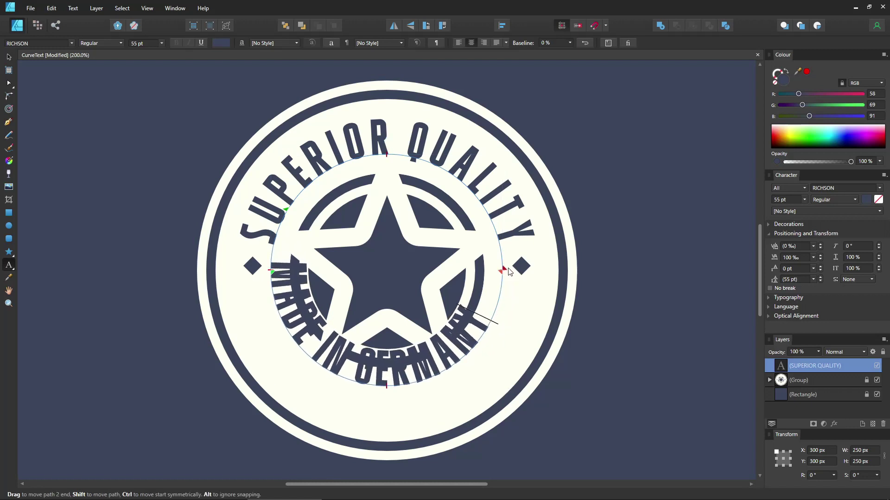
{"action": "mouse_move", "coordinate": [272, 271]}
{"action": "left_mouse_down"}
{"action": "mouse_move", "coordinate": [269, 262]}
{"action": "mouse_move", "coordinate": [273, 276]}
{"action": "left_mouse_up"}
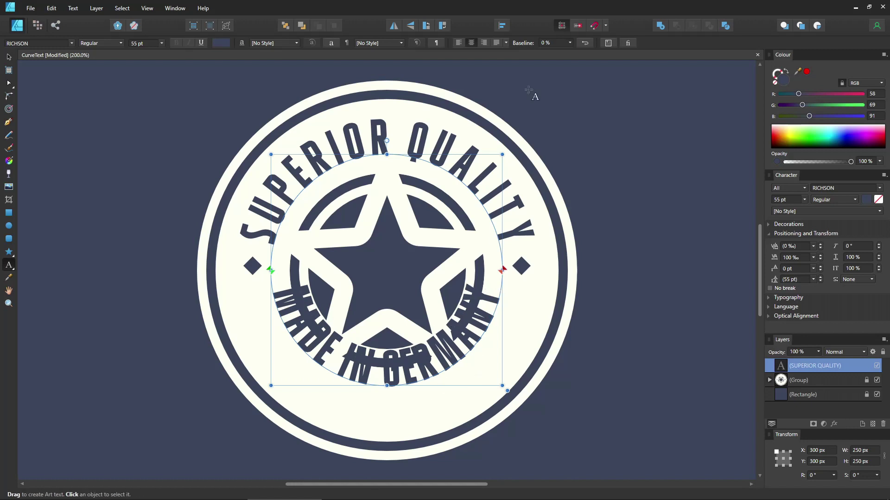
{"action": "left_click", "coordinate": [570, 43]}
{"action": "left_click_drag", "start_coordinate": [571, 52], "coordinate": [602, 52]}
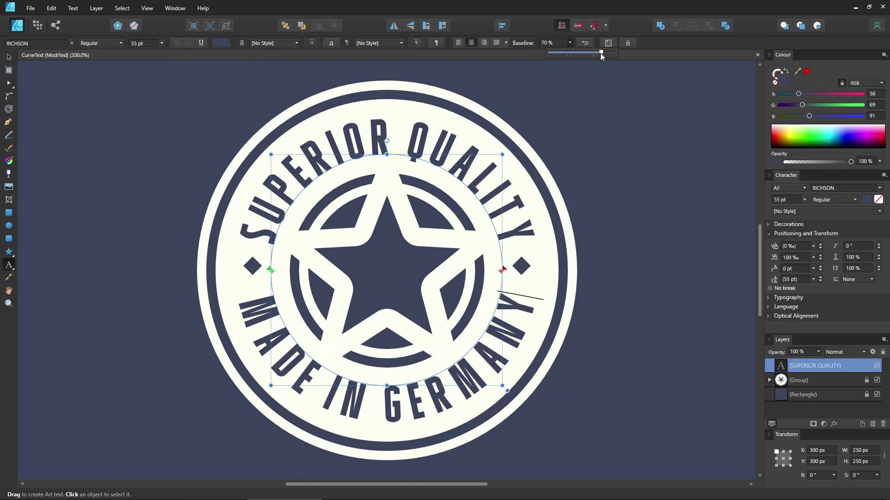
Step: Set 'MADE IN GERMANY' in Robinson Regular with tracking tightened to 50
{"action": "triple_click", "coordinate": [486, 354]}
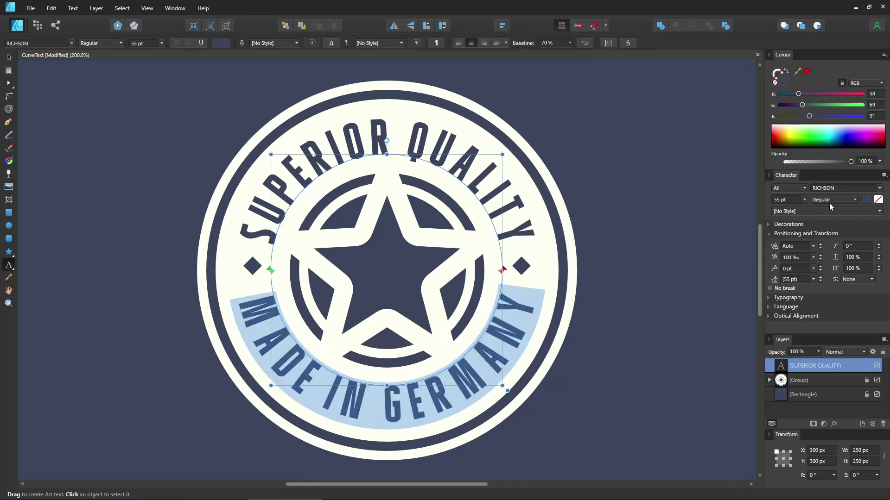
{"action": "left_click", "coordinate": [862, 189]}
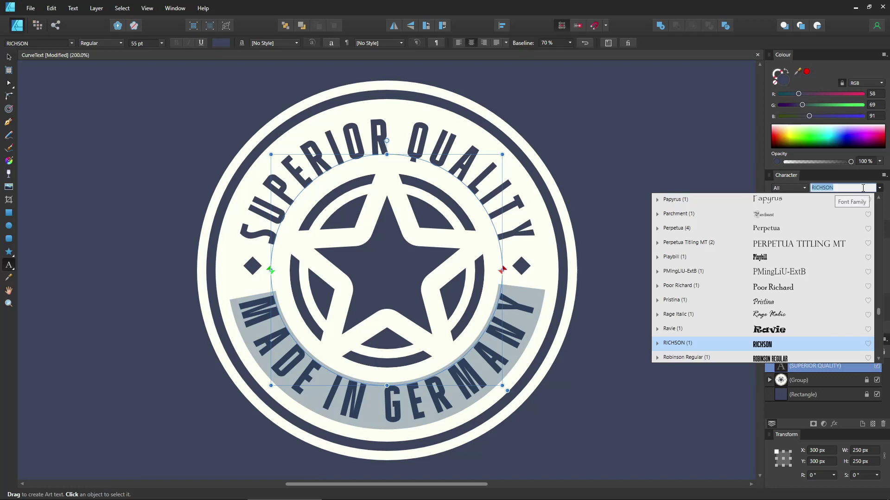
{"action": "type", "text": "robin"}
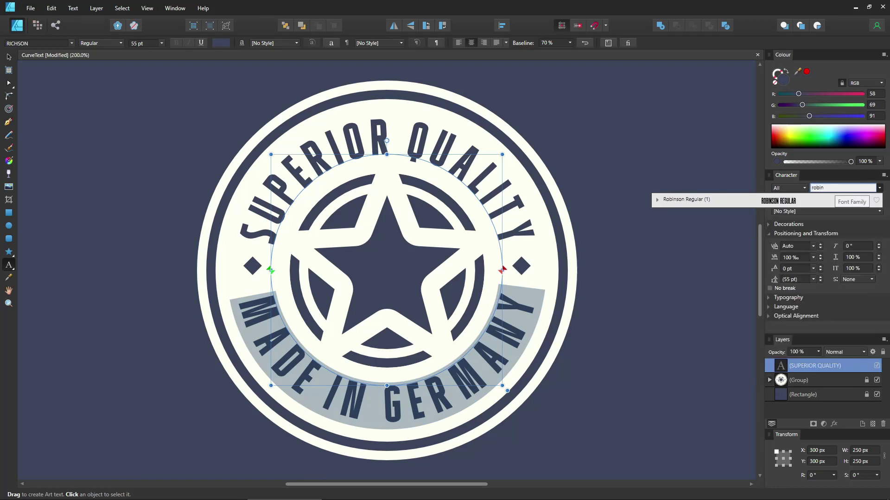
{"action": "left_click", "coordinate": [816, 201]}
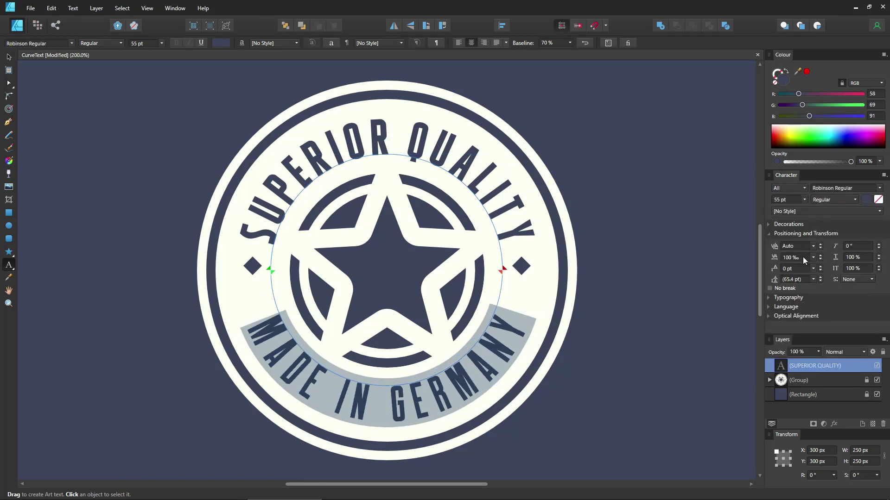
{"action": "type", "text": "50"}
{"action": "key", "text": "Return"}
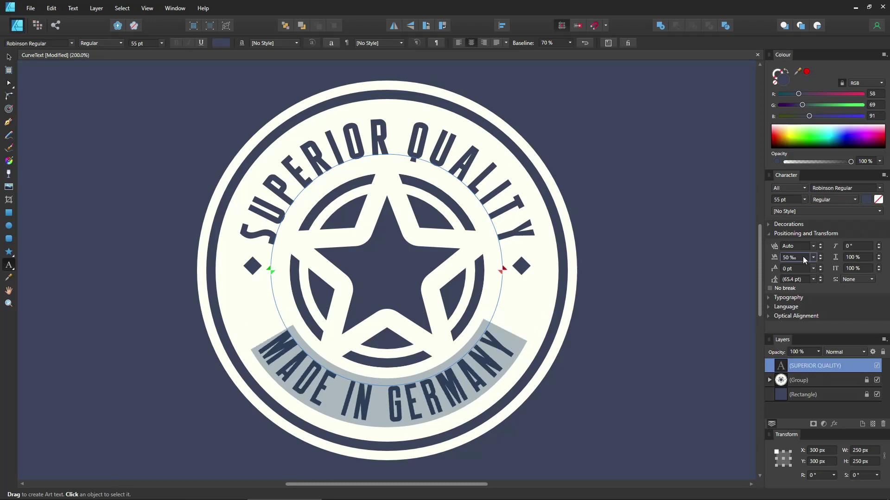